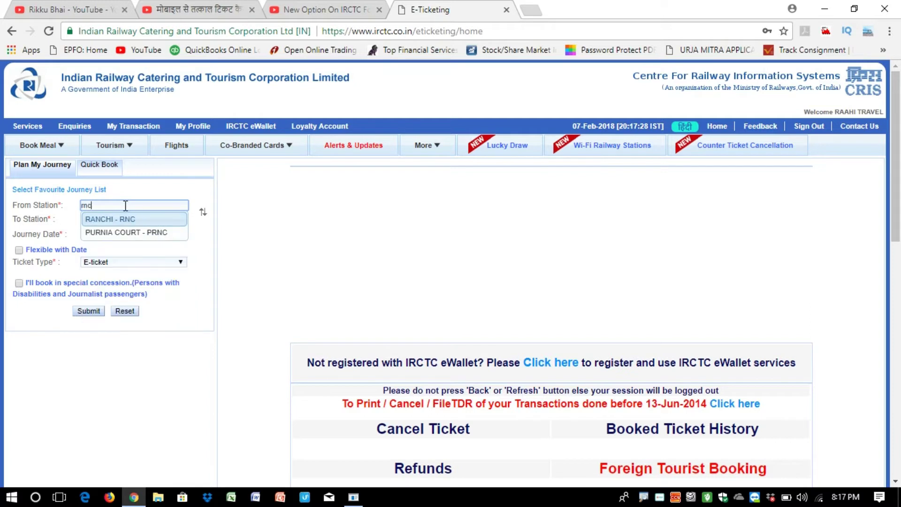
Search for E-ticket trains from RANCHI - RNC to NEW DELHI - NDLS for the journey date 22-02-2018
click(125, 218)
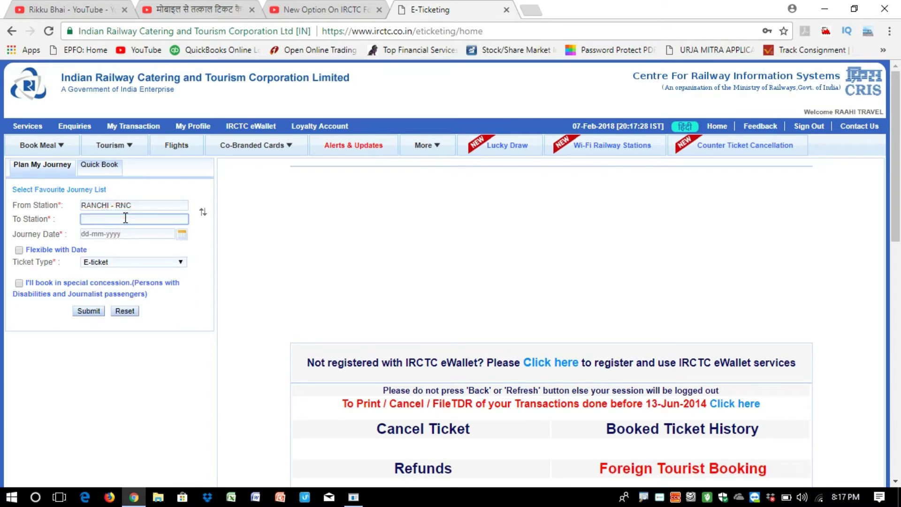
text(ndls)
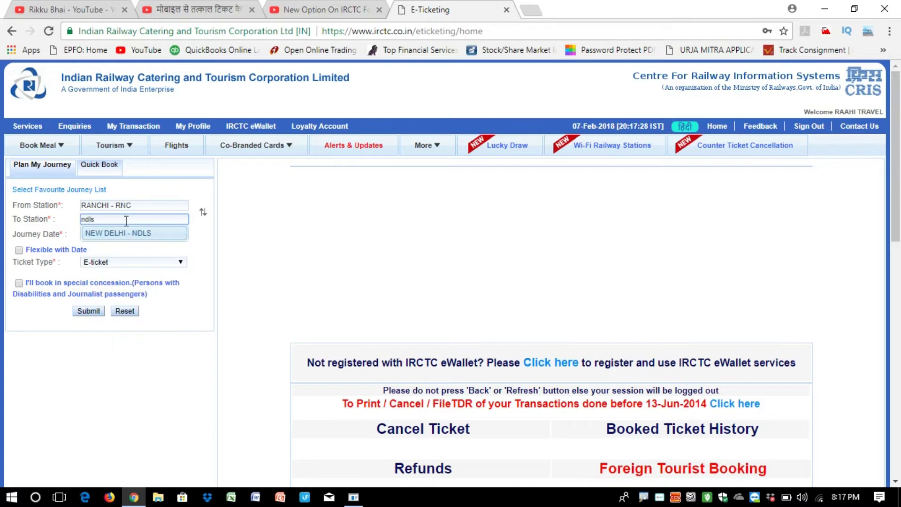
click(127, 234)
click(182, 235)
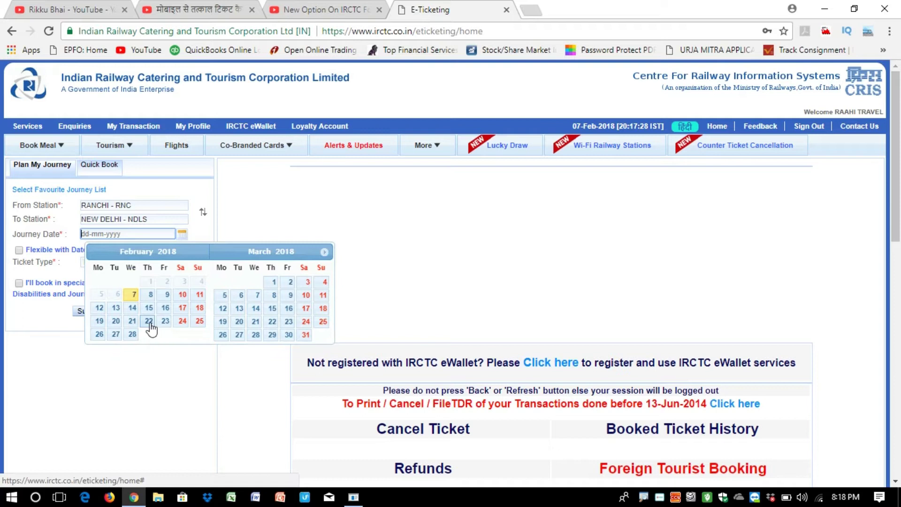
click(149, 321)
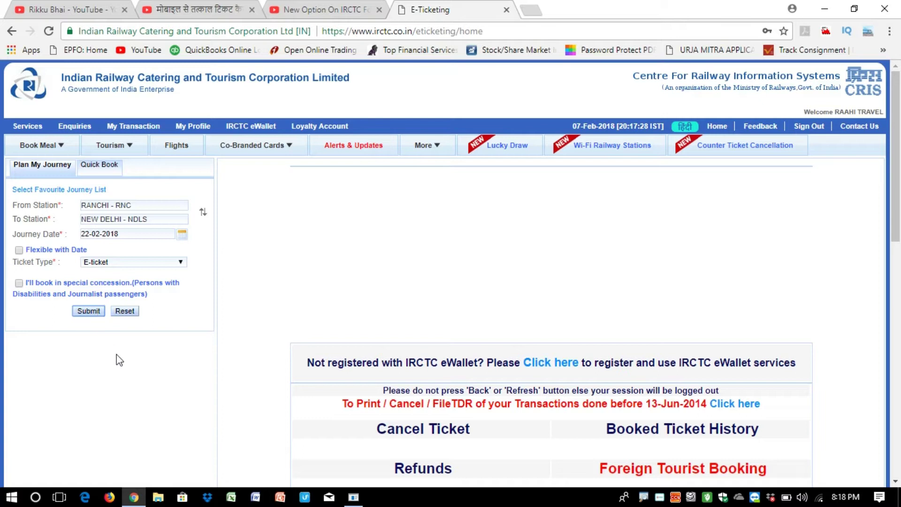
click(89, 311)
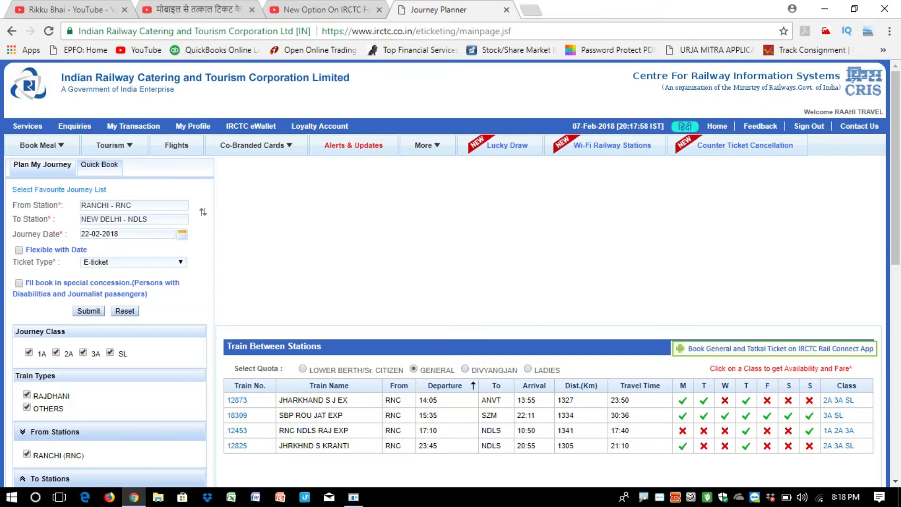
click(309, 377)
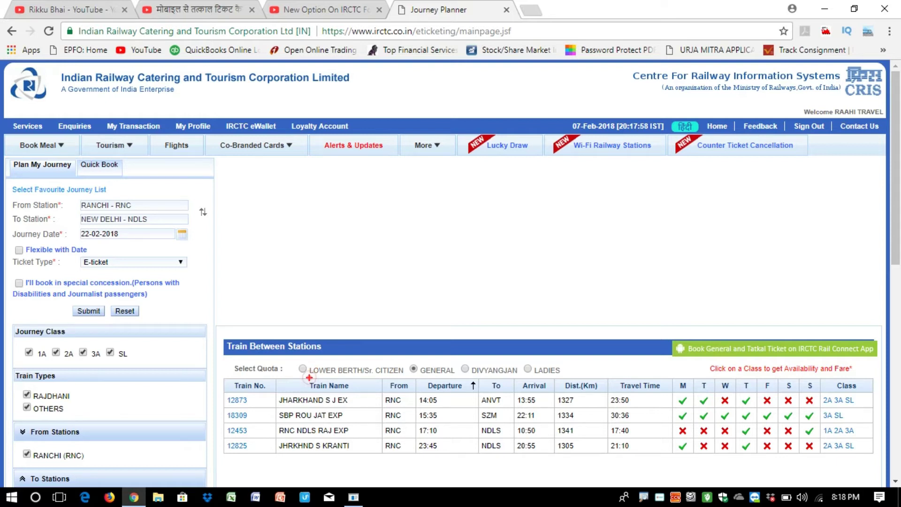
drag(333, 376, 404, 374)
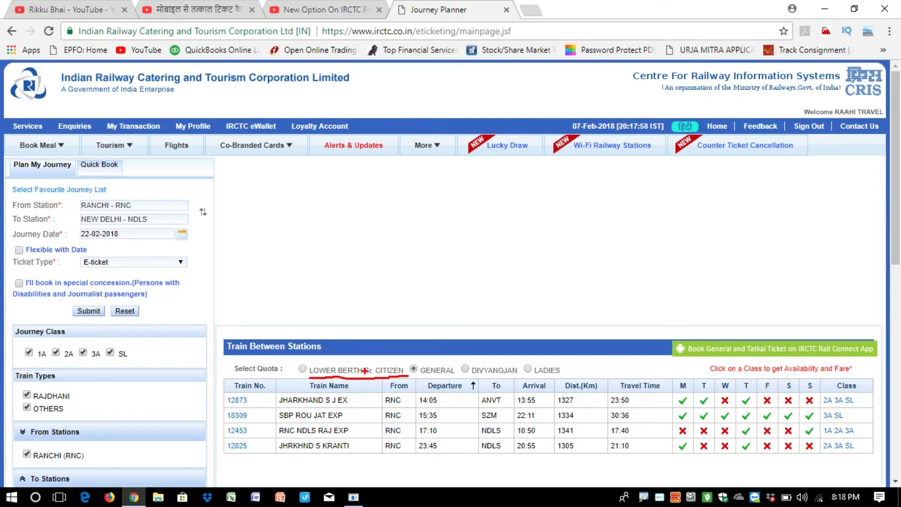
key(Escape)
mouse_move(303, 371)
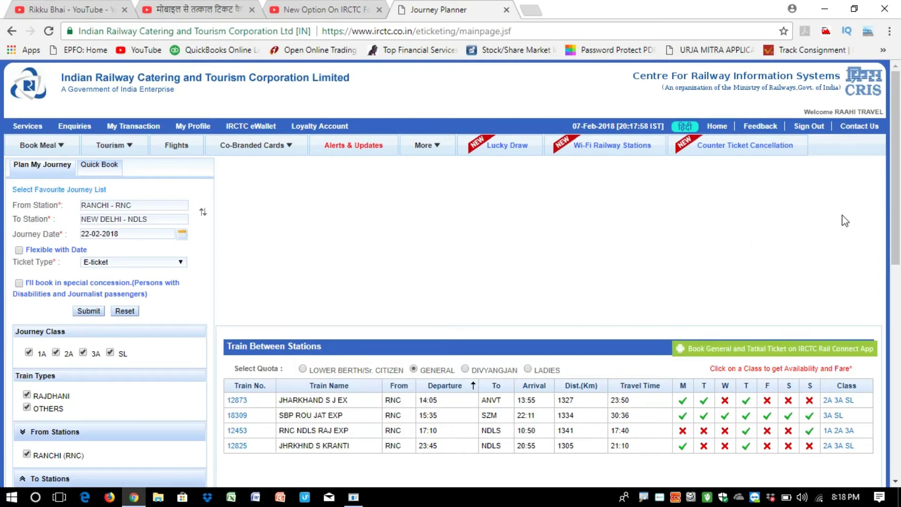
Check the availability and fare of class 3A on train 12453 under the GENERAL quota
scroll(897, 205, down, 2)
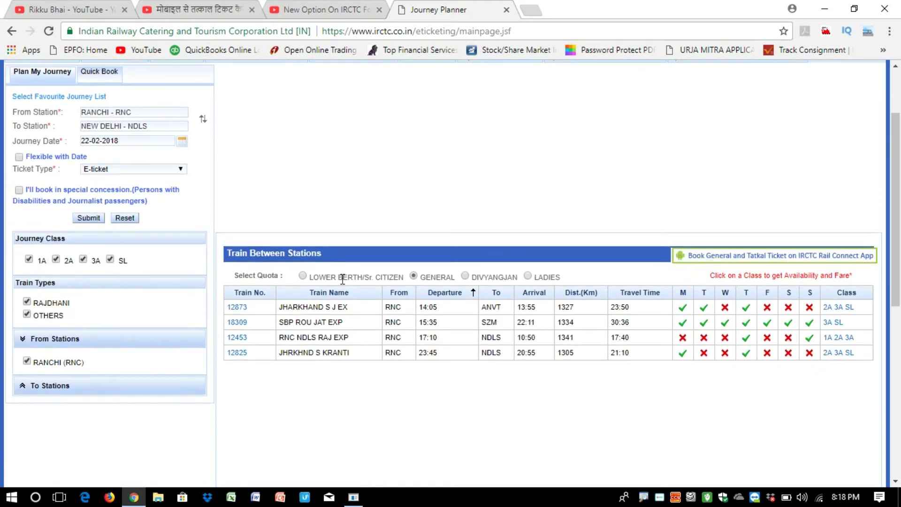
mouse_move(304, 279)
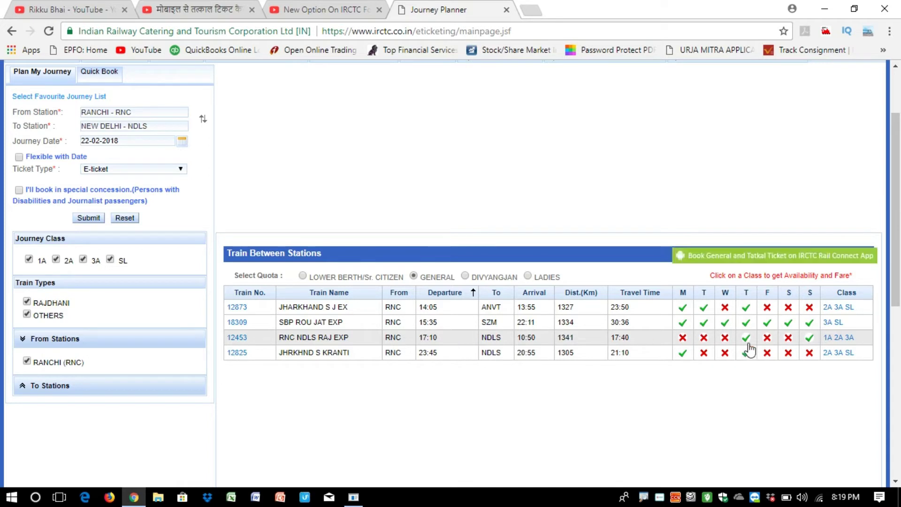
click(847, 338)
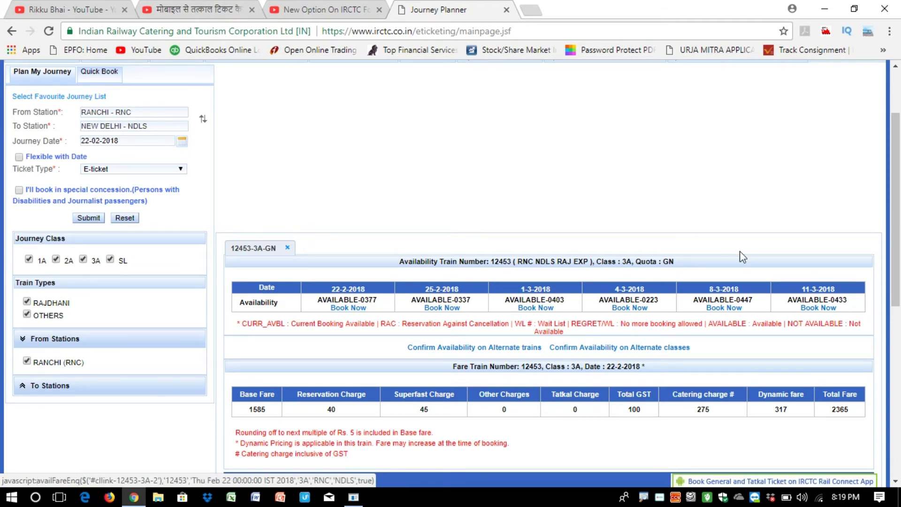
Check class 3A of train 12453 under the LOWER BERTH/Sr. CITIZEN quota and start booking it for 22-2-2018
scroll(896, 271, down, 1)
scroll(896, 271, down, 4)
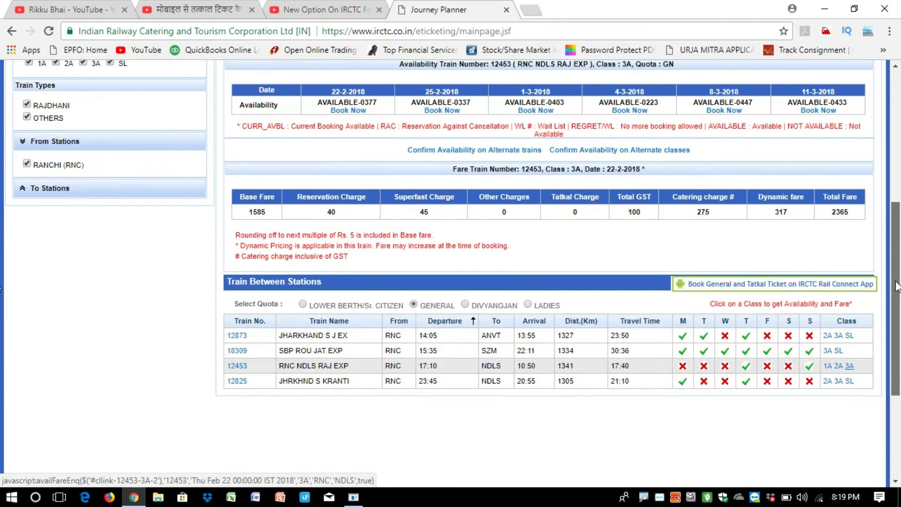
click(302, 304)
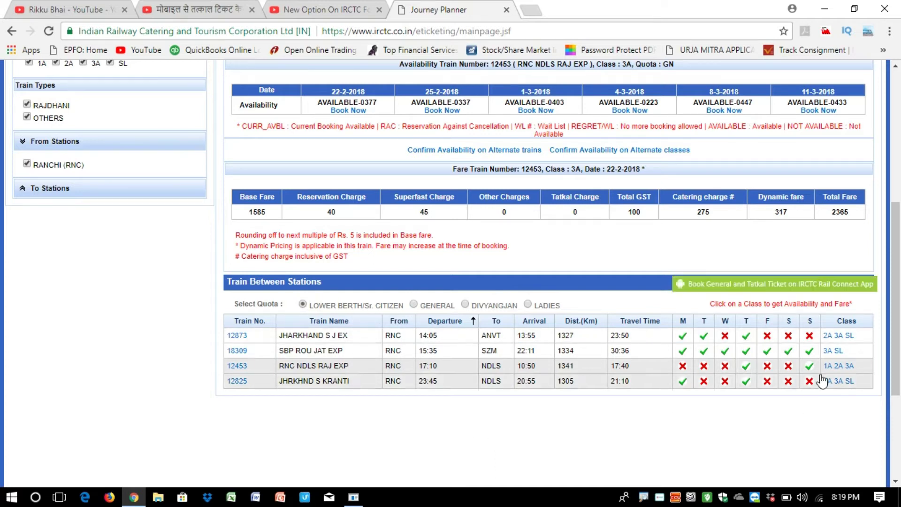
click(849, 365)
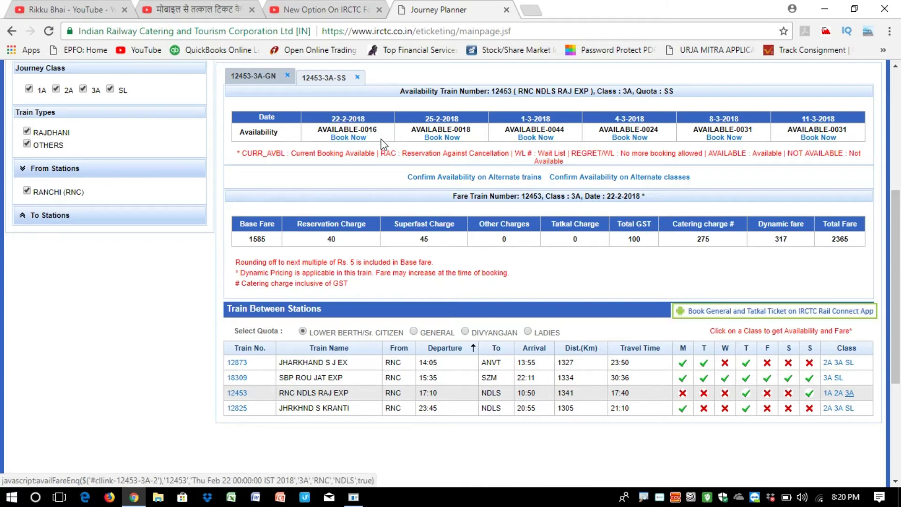
click(353, 140)
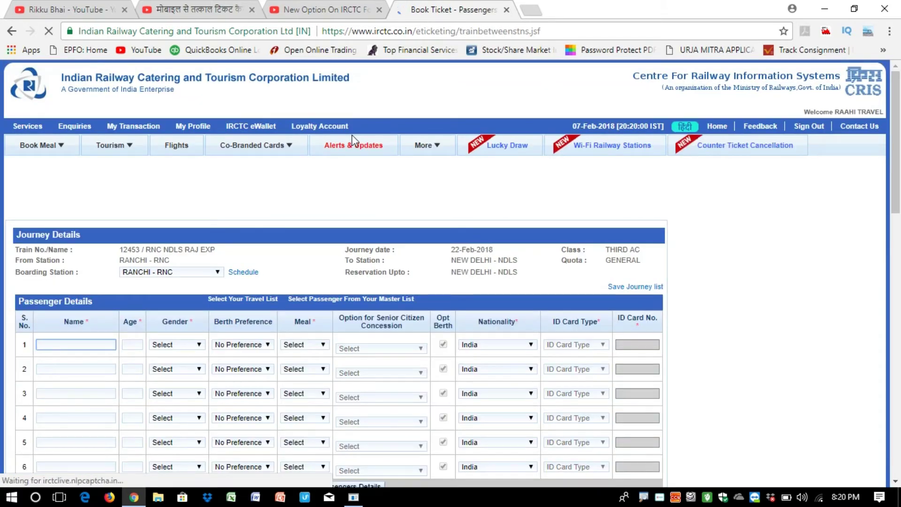
Enter the first passenger's name, age 65, gender Male and berth preference LOWER
text(cdcbdcjd)
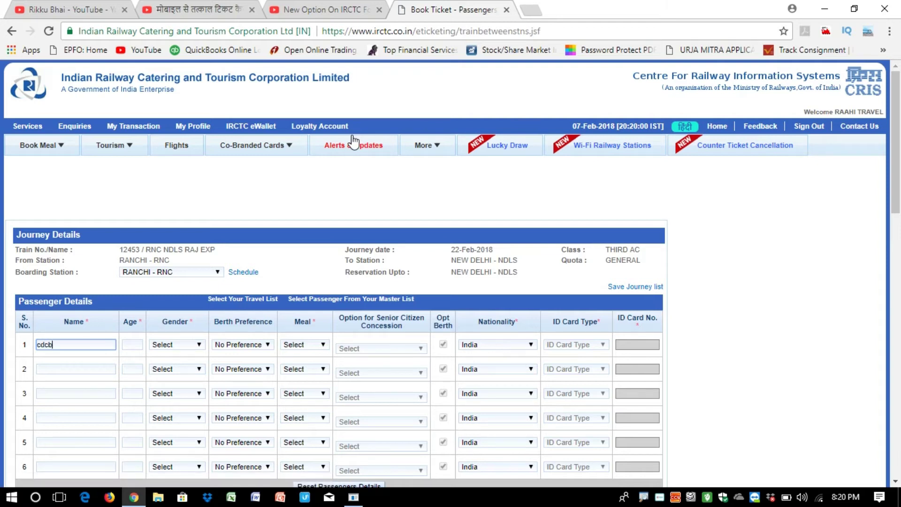
click(133, 343)
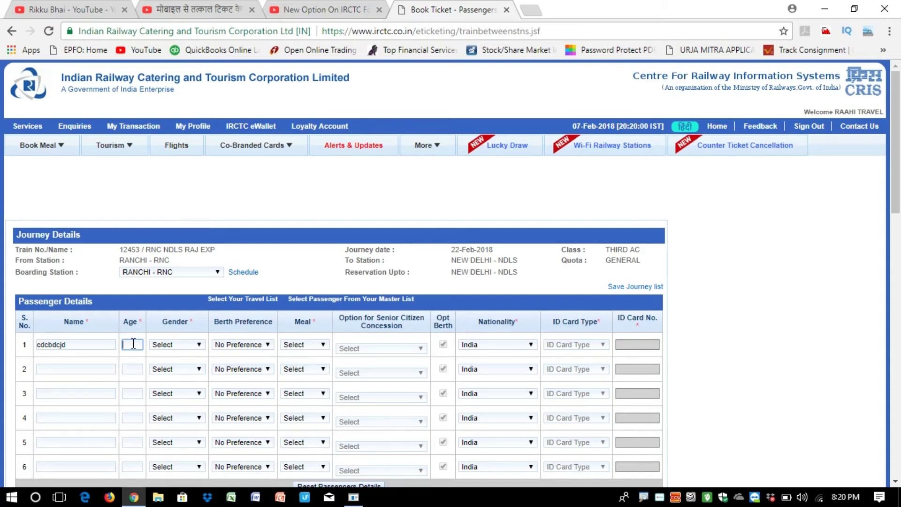
text(65)
click(180, 345)
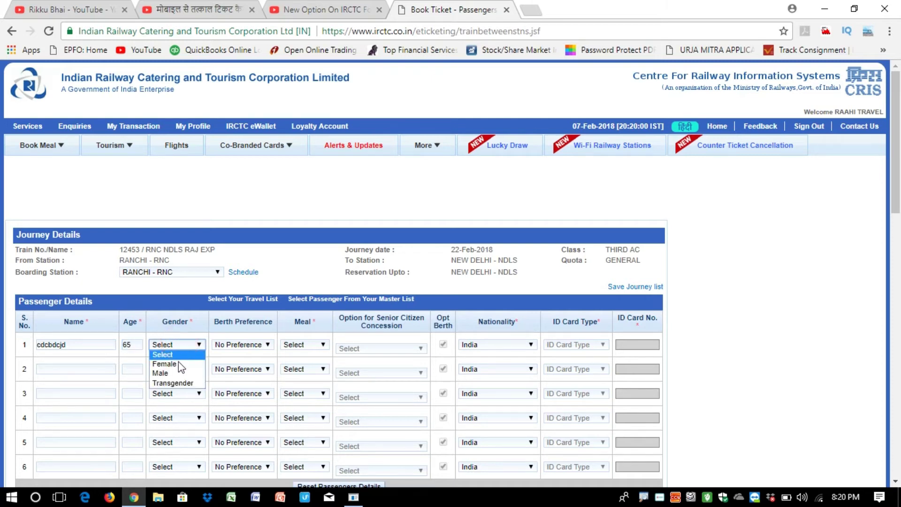
click(178, 373)
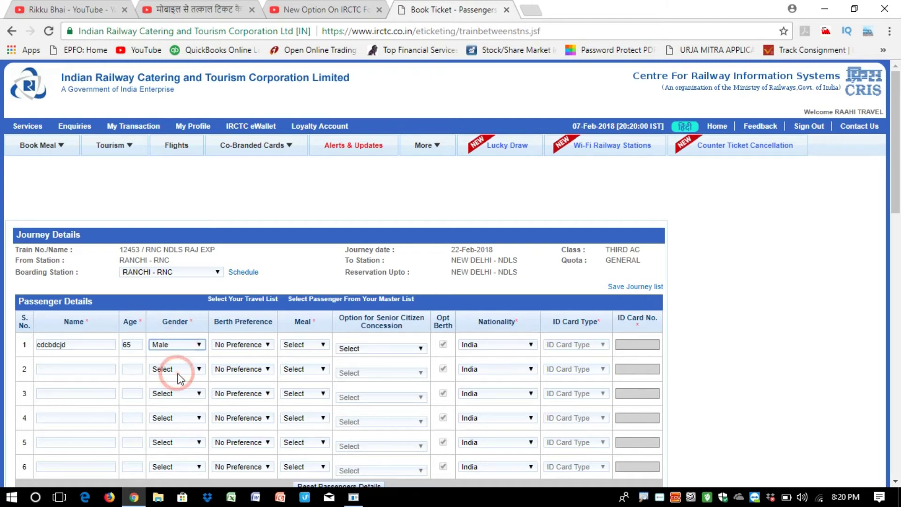
click(240, 347)
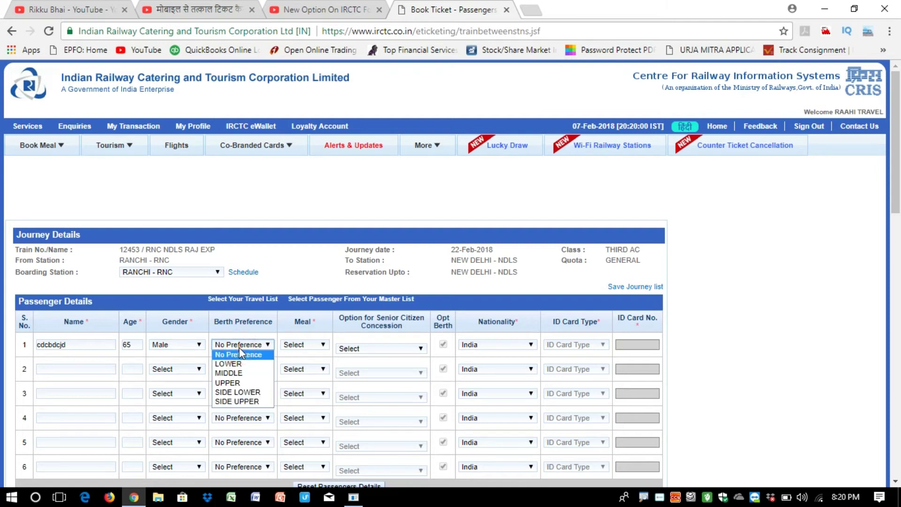
click(238, 364)
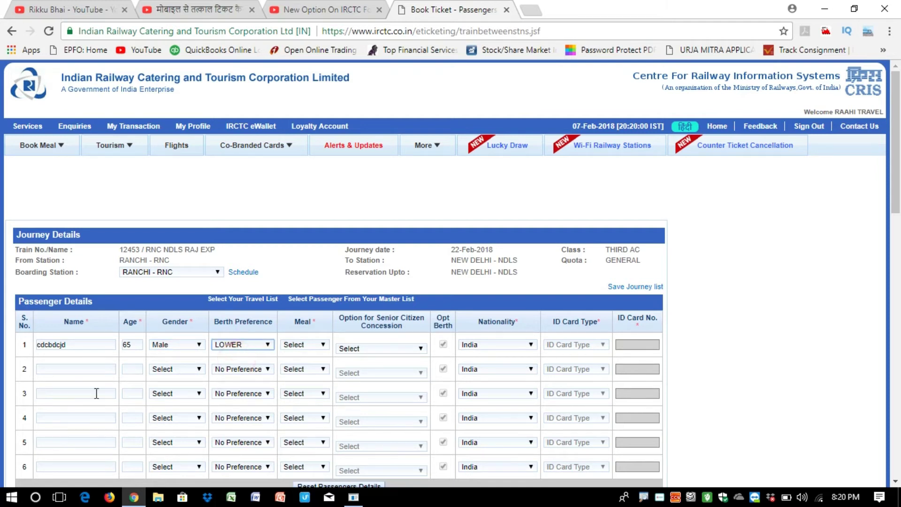
Enter the second passenger's name, age 45, gender Female and berth preference LOWER
click(88, 369)
text(xswbxbxwu)
click(138, 368)
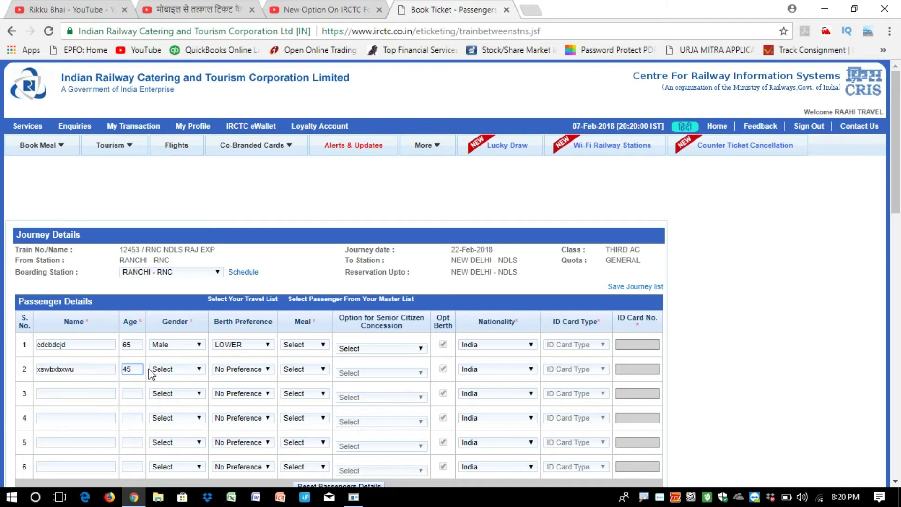
click(182, 373)
click(181, 391)
click(235, 370)
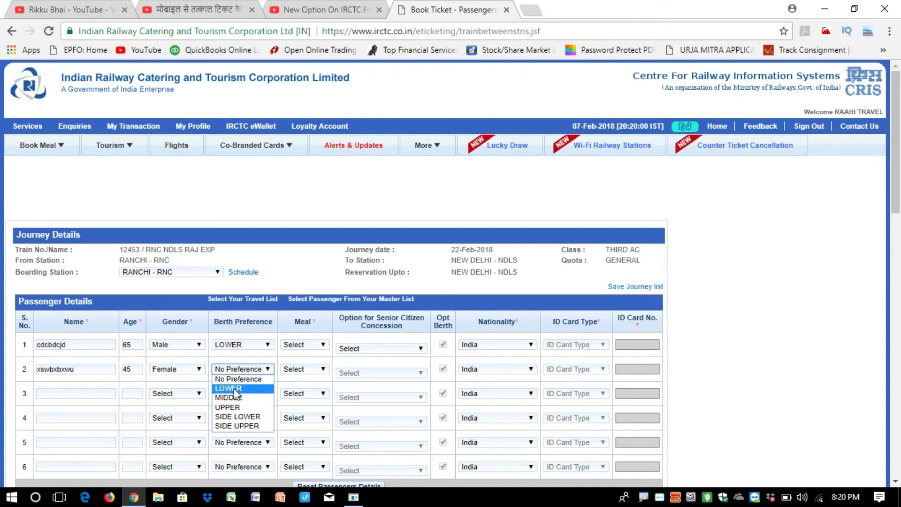
click(236, 389)
Choose NON VEG as the meal for both passengers
click(303, 345)
click(308, 363)
click(308, 369)
click(304, 381)
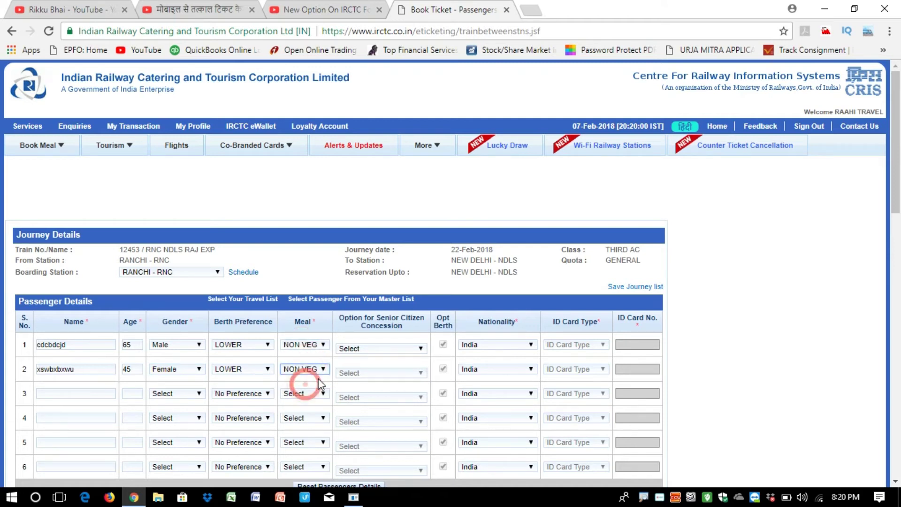
click(374, 349)
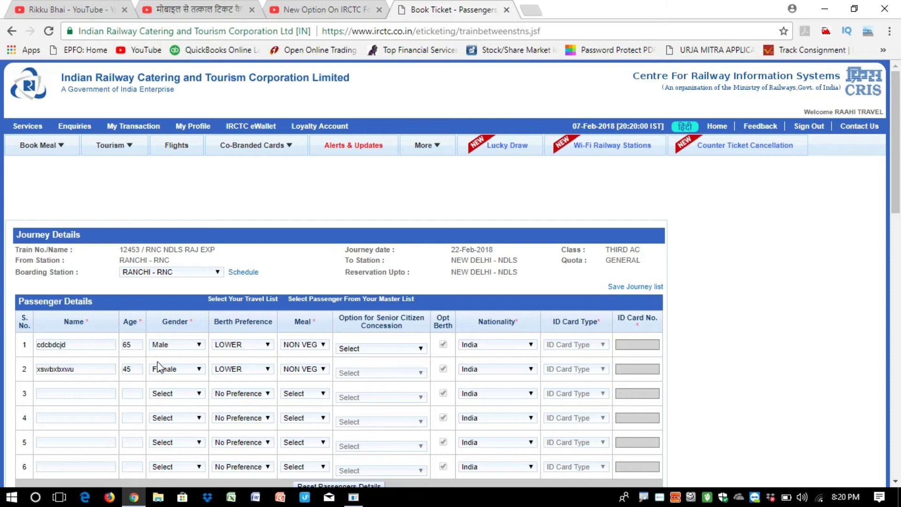
Change the second passenger's age to 50
click(138, 366)
click(147, 379)
click(138, 367)
key(BackSpace)
text(50)
mouse_move(372, 325)
drag(338, 331, 424, 331)
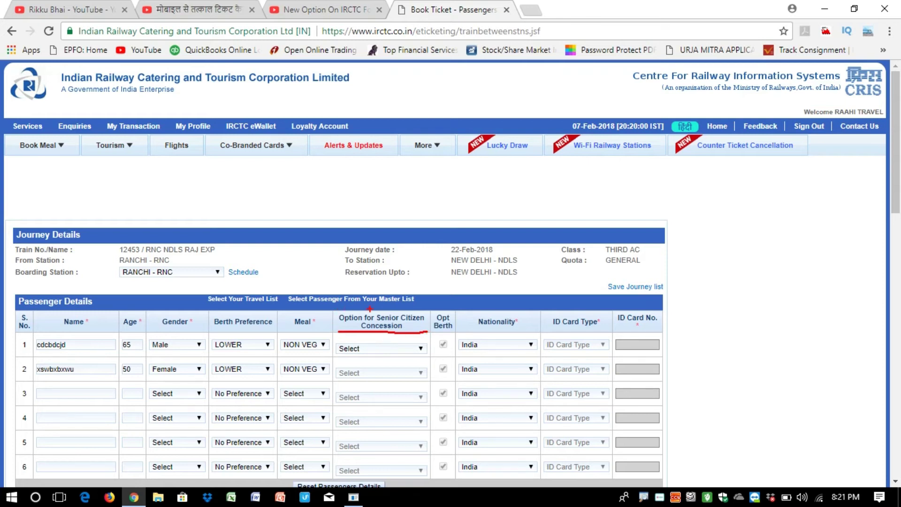
mouse_move(336, 307)
mouse_down()
mouse_move(336, 327)
mouse_move(370, 308)
mouse_move(406, 305)
mouse_move(428, 329)
mouse_up()
key(Escape)
Try Forgo 50% Concession as the first passenger's senior citizen option, and settle on Forgo Full Concession
click(413, 348)
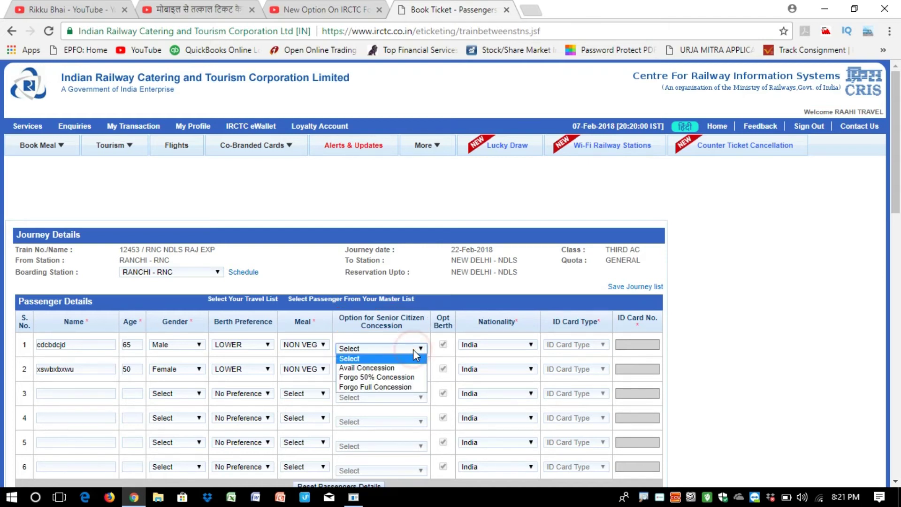
click(370, 378)
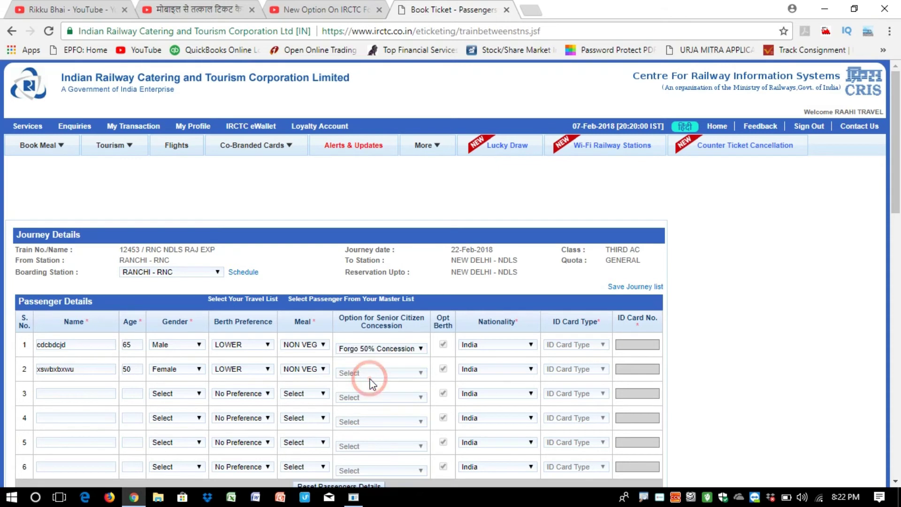
click(399, 351)
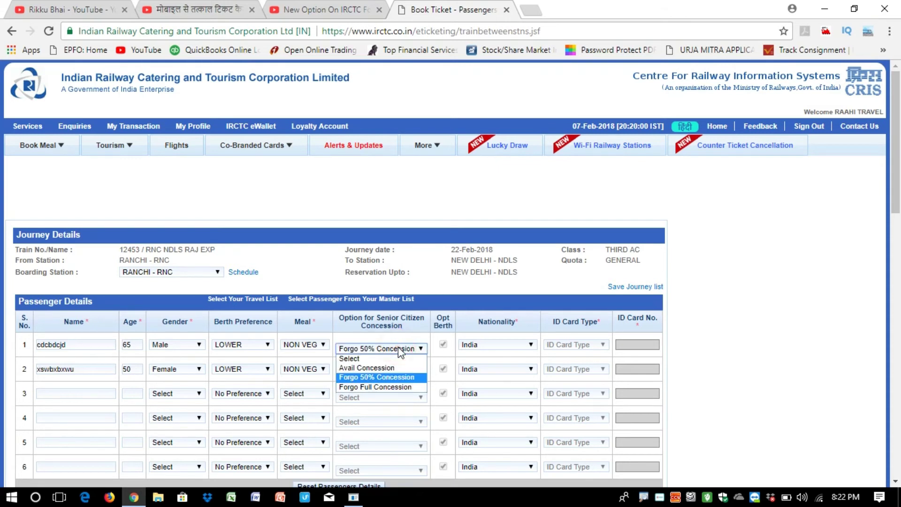
click(382, 387)
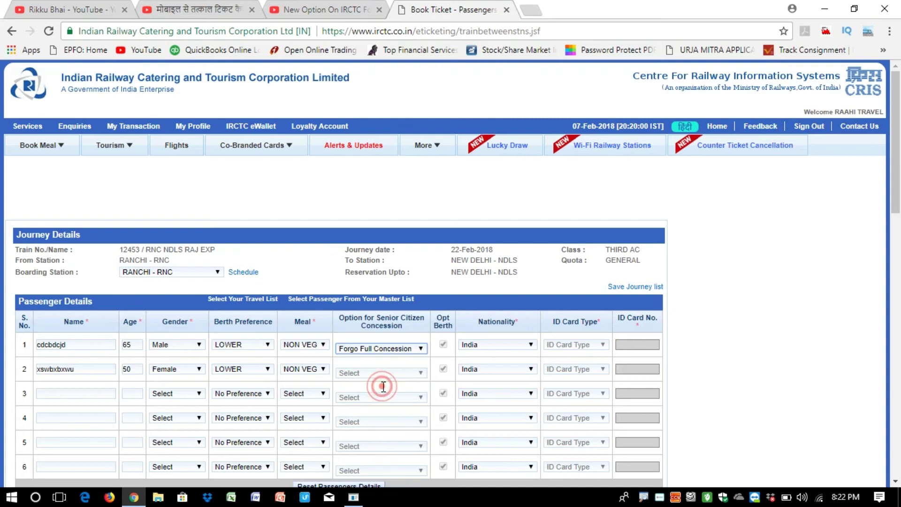
click(375, 355)
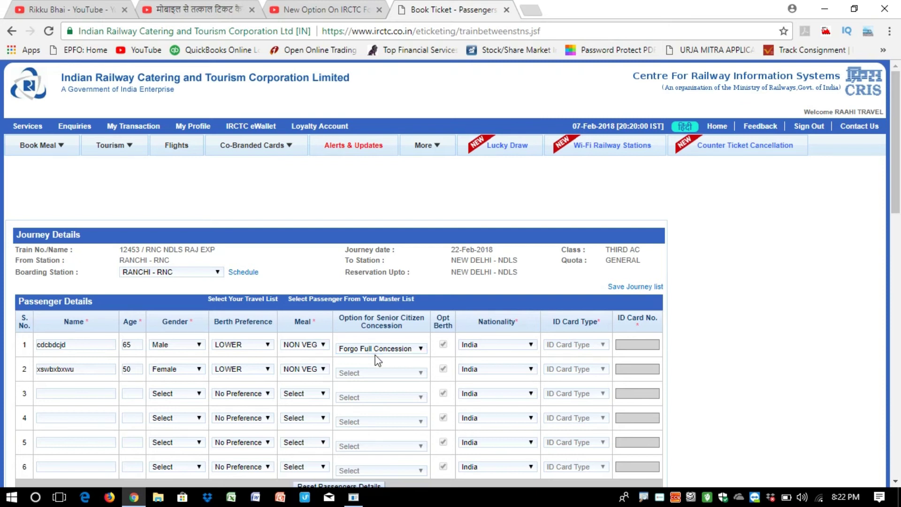
click(411, 353)
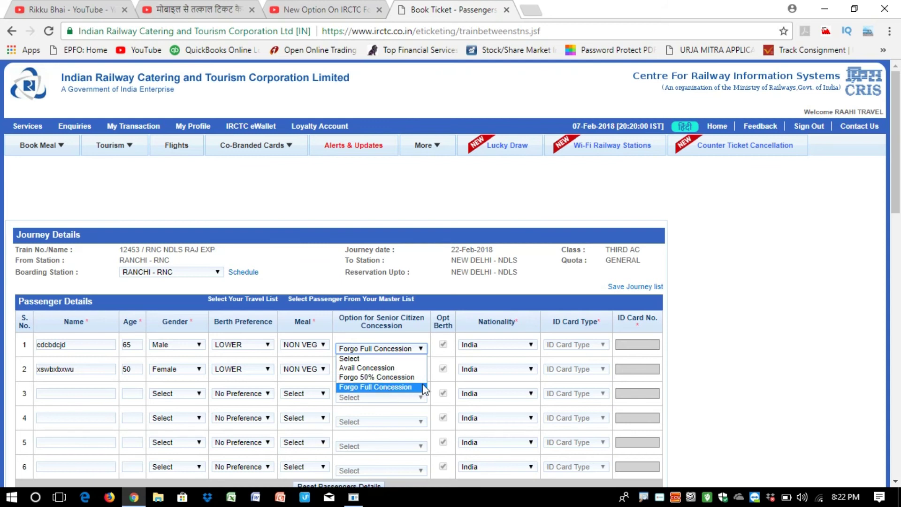
click(462, 373)
Review the berth allotment, travel insurance, GST and captcha sections of the booking form, and return to the passenger details
drag(895, 199, 895, 342)
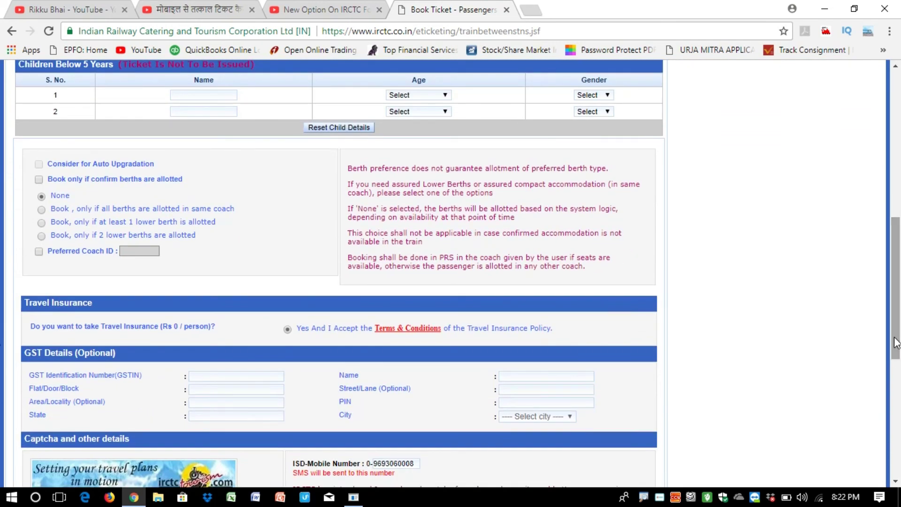
scroll(880, 336, down, 3)
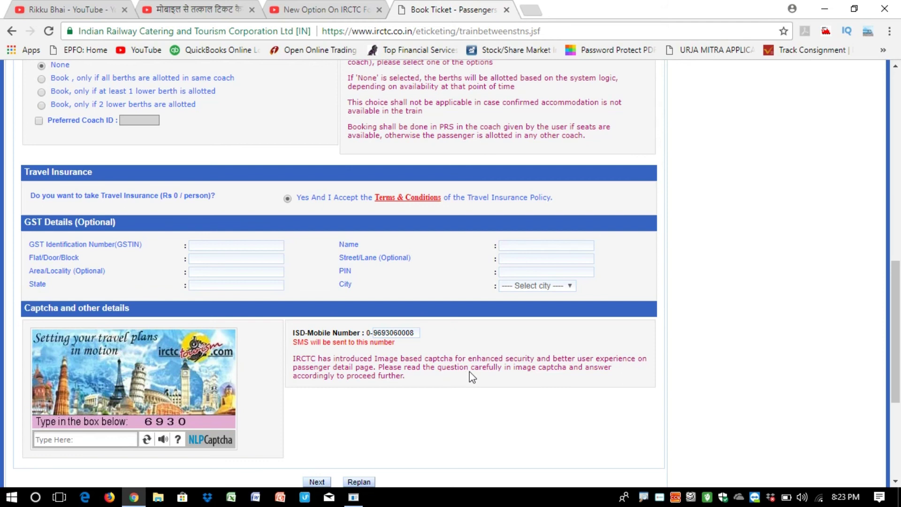
click(894, 136)
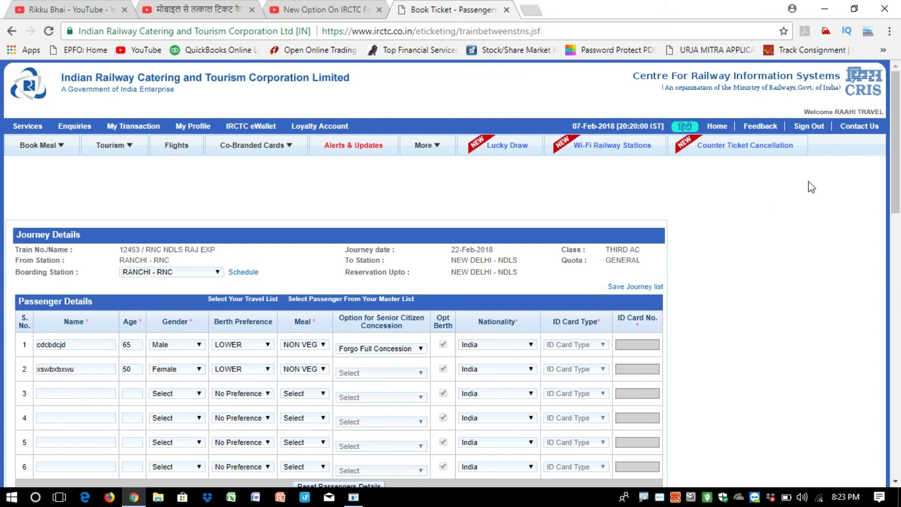
Sign out of the IRCTC account and close its browser tab, leaving the browser minimized
click(808, 135)
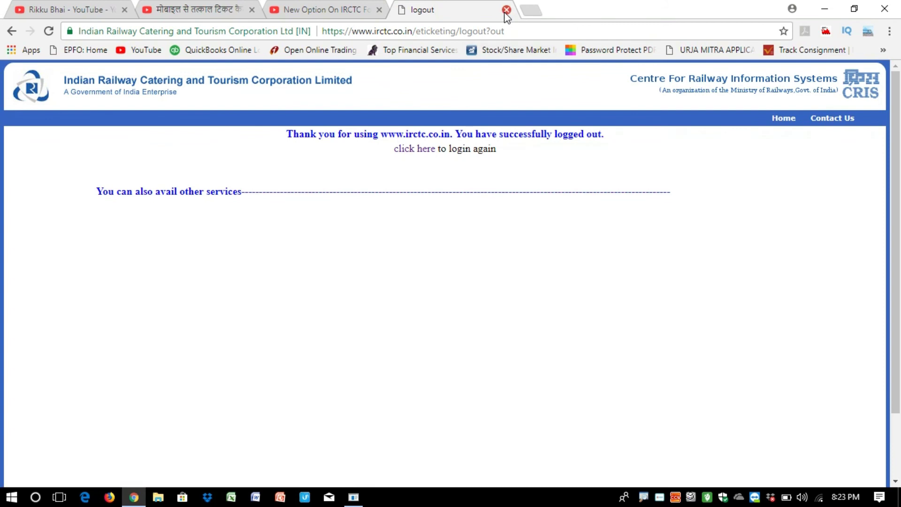
click(506, 9)
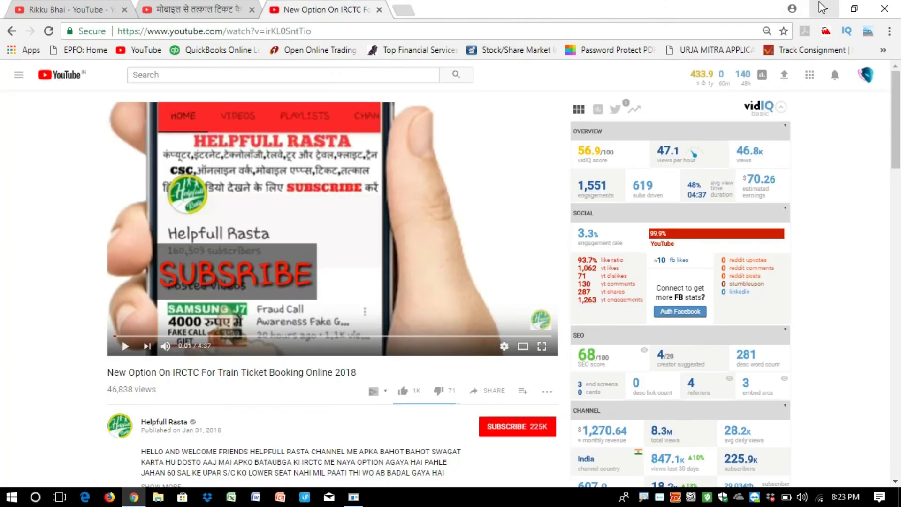
click(821, 7)
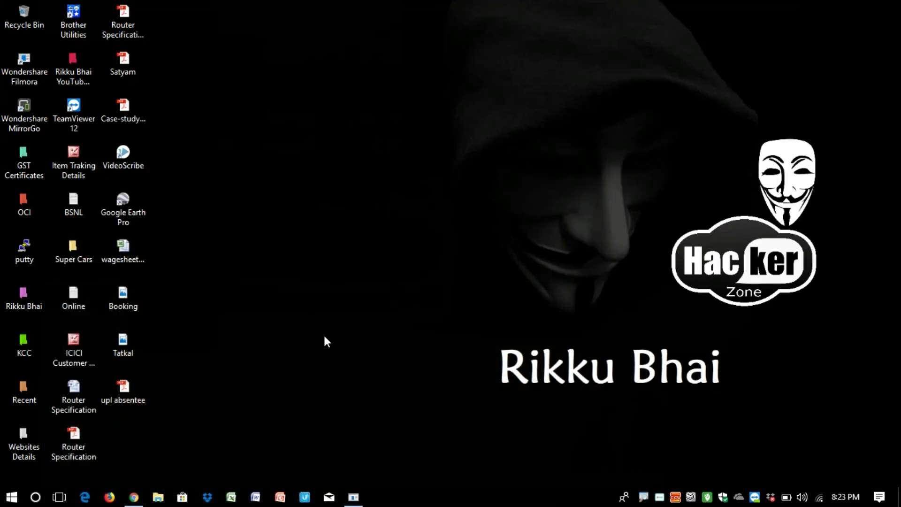